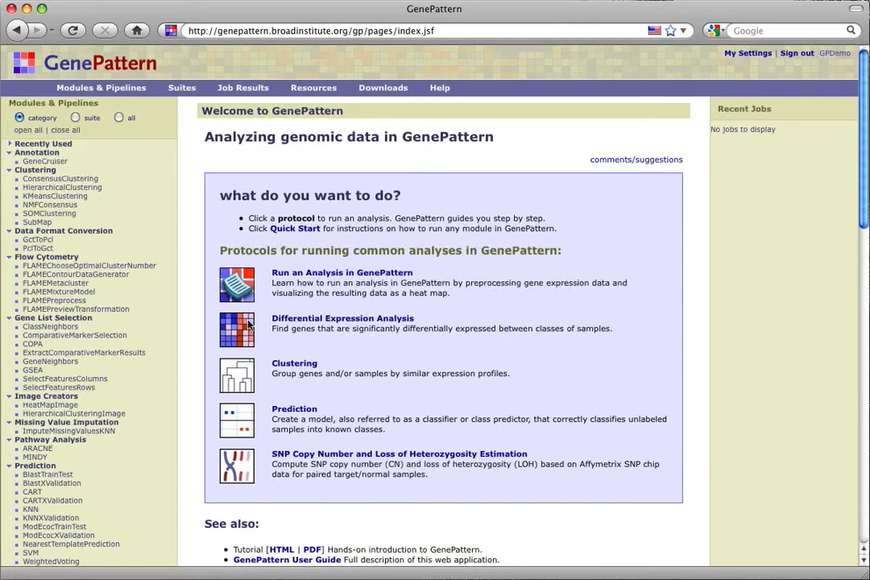
# - Open the Clustering protocol guide and move its window to the lower right of the screen
pyautogui.click(293, 364)
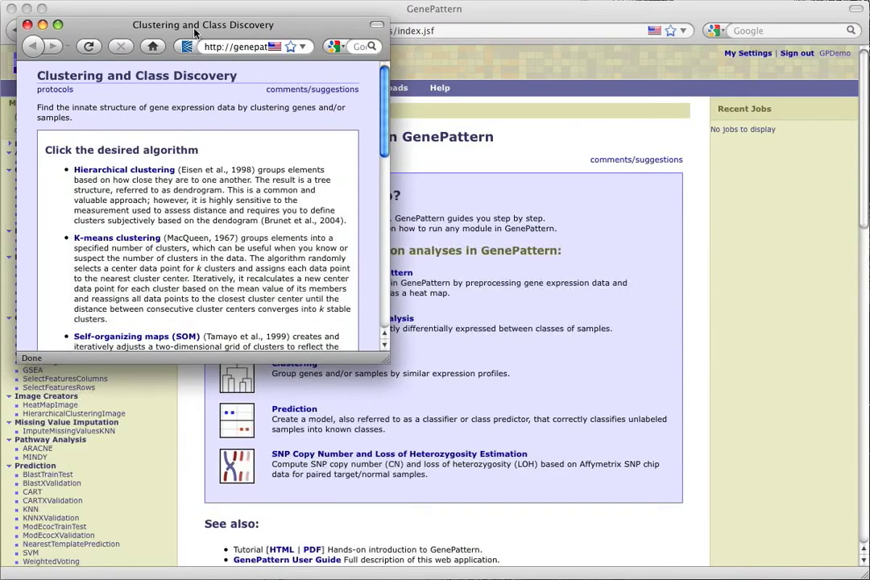
pyautogui.moveTo(194, 32); pyautogui.dragTo(667, 242)
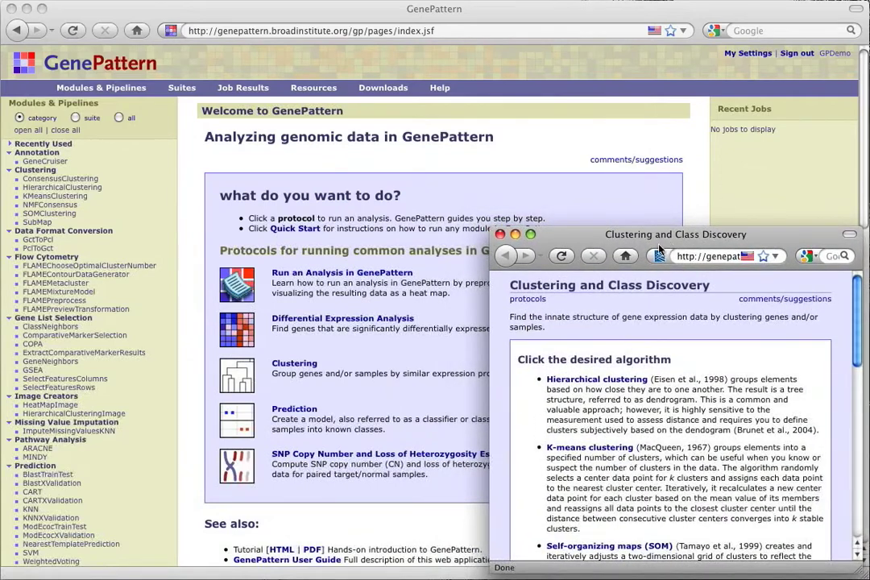
pyautogui.moveTo(509, 315); pyautogui.dragTo(544, 327)
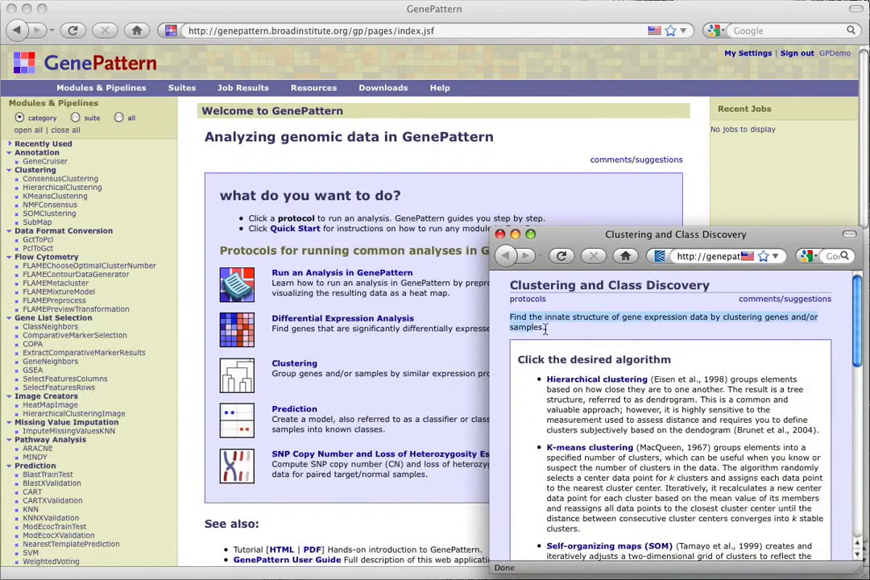
pyautogui.click(706, 334)
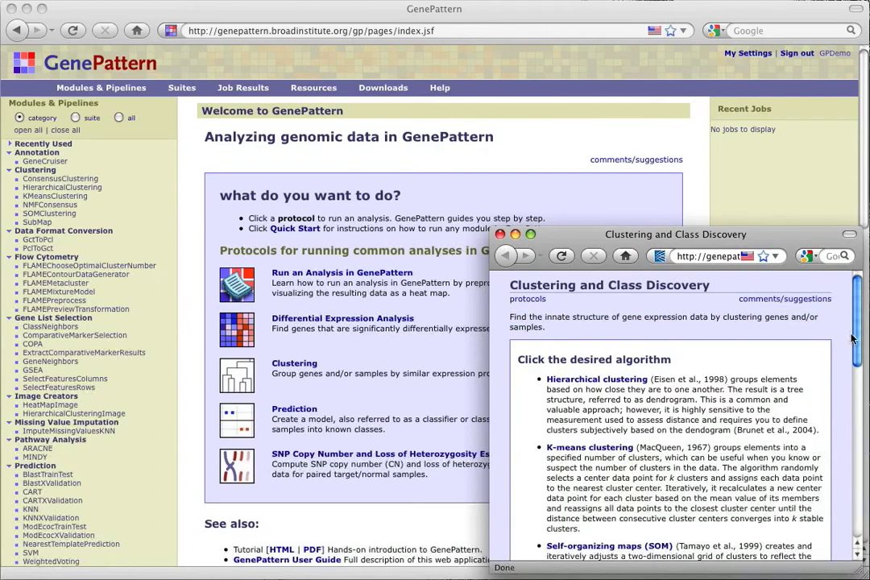
pyautogui.moveTo(857, 342)
pyautogui.mouseDown()
pyautogui.moveTo(864, 521)
pyautogui.moveTo(867, 328)
pyautogui.mouseUp()
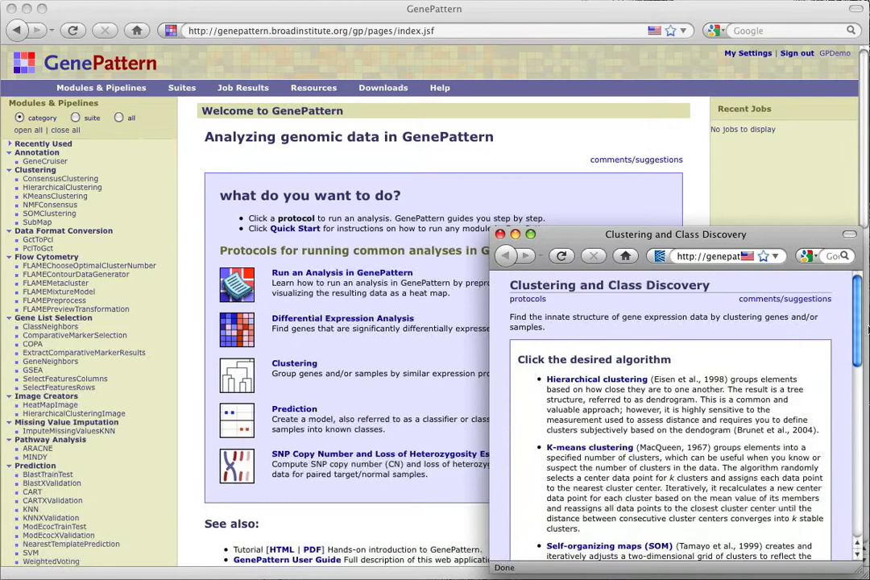
# - Open the Hierarchical clustering protocol in the guide window and read its description
pyautogui.click(589, 386)
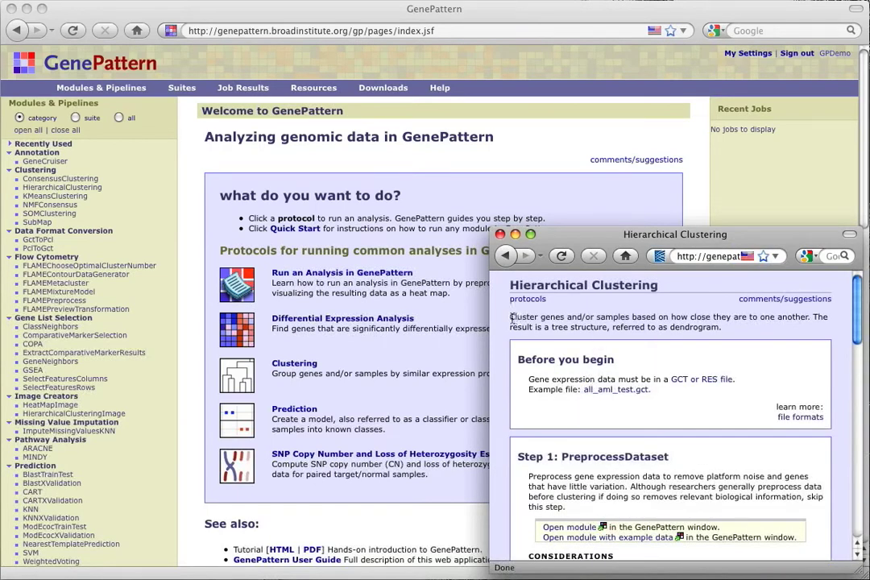
pyautogui.moveTo(510, 316); pyautogui.dragTo(667, 340)
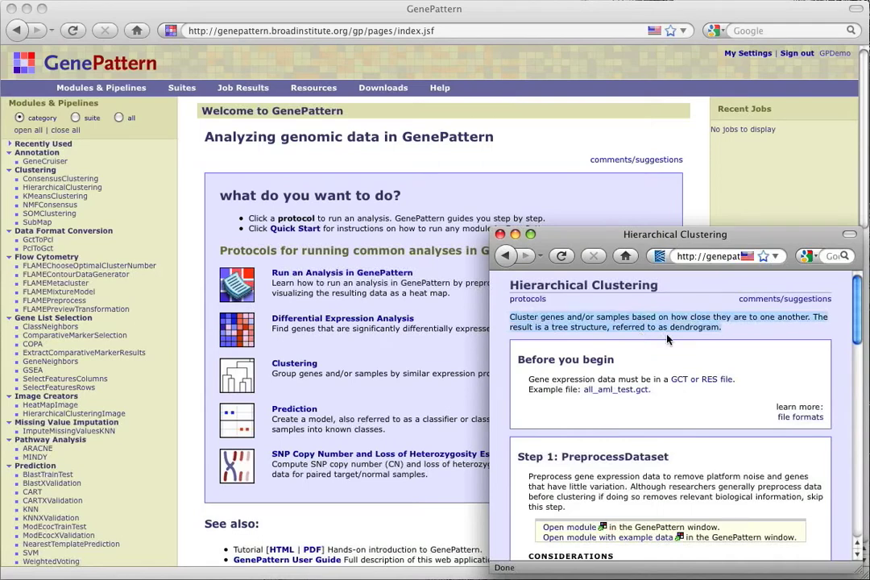
pyautogui.click(667, 340)
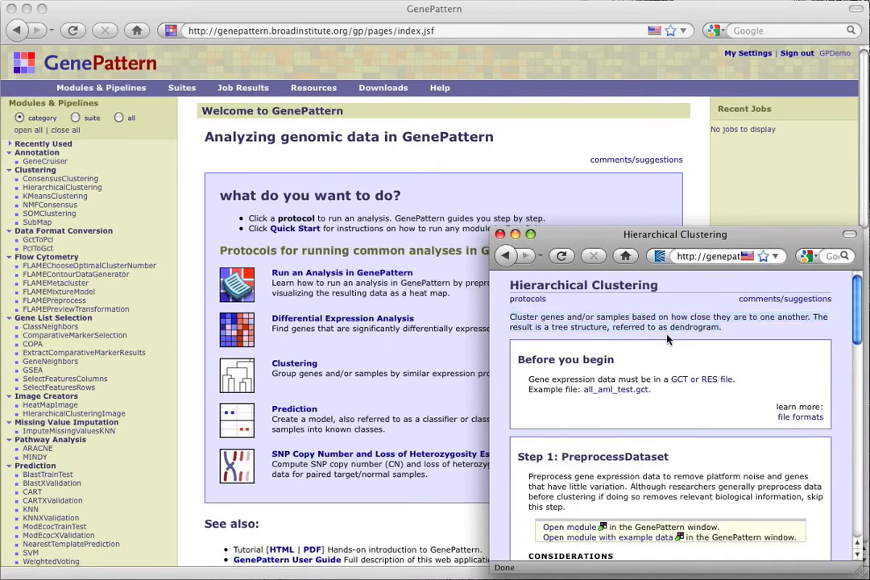
# - Check the GCT and RES file format page, then go back to the Hierarchical Clustering protocol
pyautogui.click(684, 381)
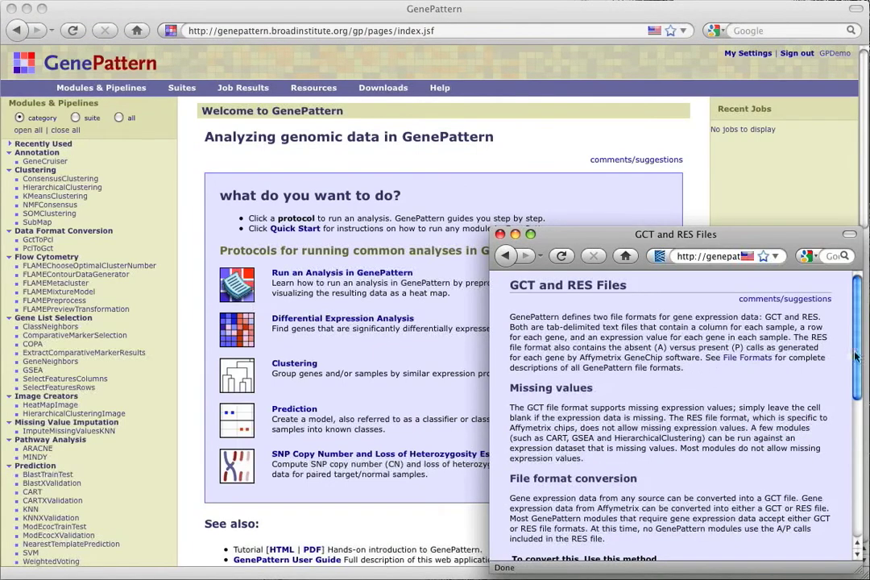
pyautogui.moveTo(857, 362)
pyautogui.mouseDown()
pyautogui.moveTo(860, 493)
pyautogui.moveTo(859, 345)
pyautogui.mouseUp()
pyautogui.click(504, 256)
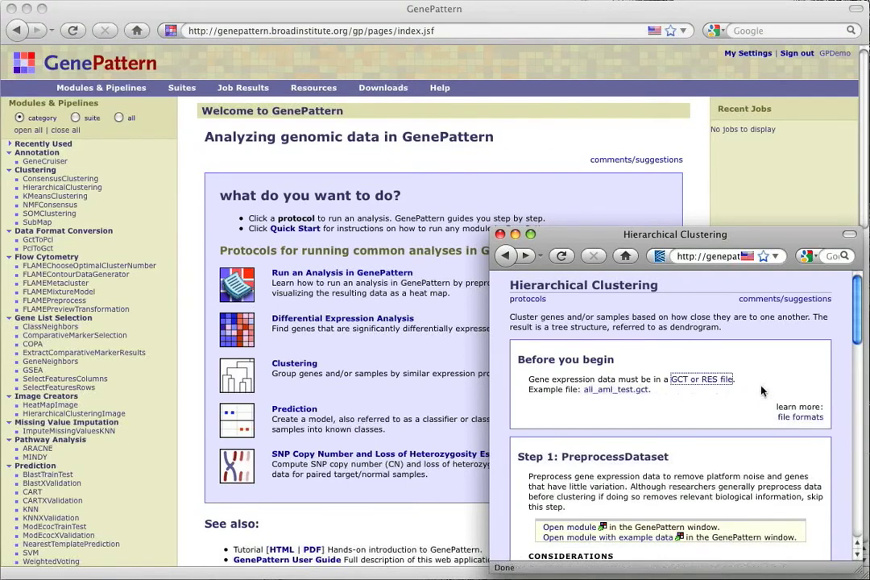
# - Open PreprocessDataset with the example data from Step 1 of the protocol
pyautogui.moveTo(859, 335); pyautogui.dragTo(859, 379)
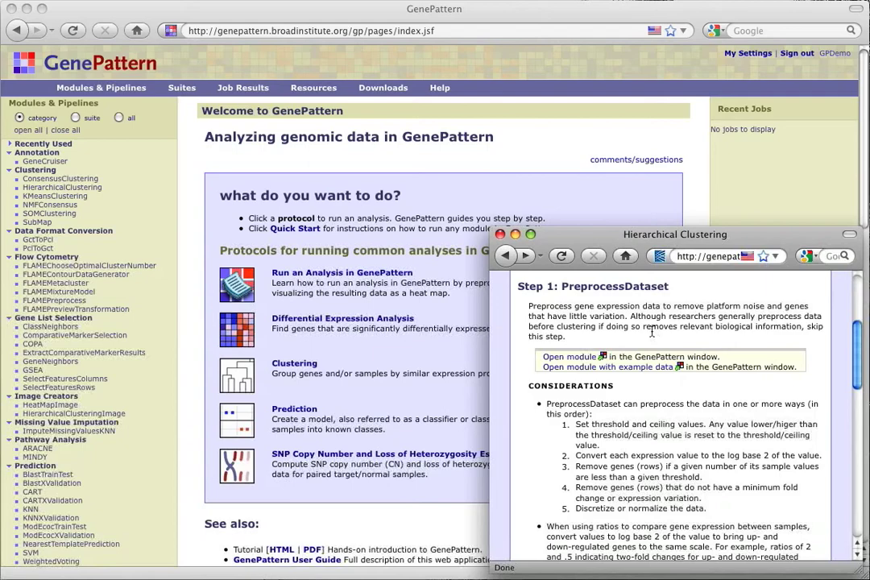
pyautogui.moveTo(858, 367); pyautogui.dragTo(858, 416)
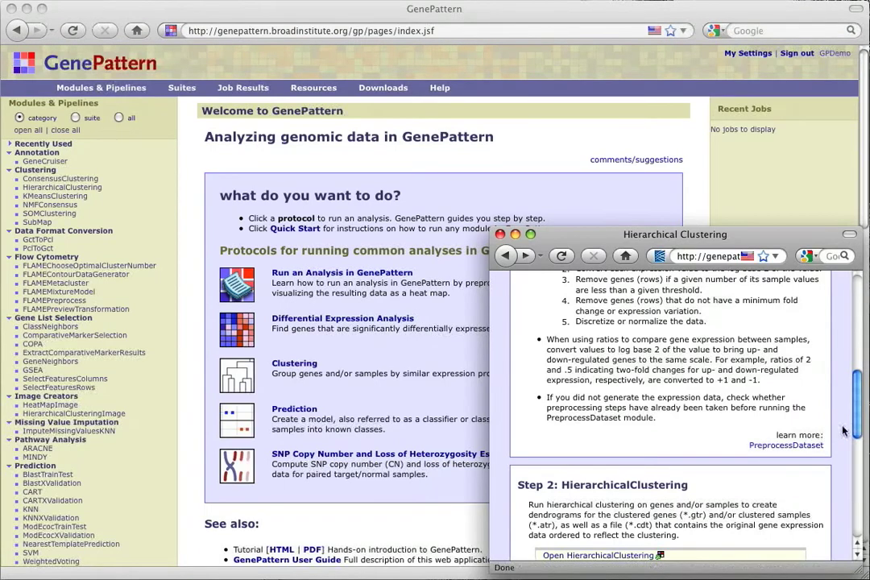
pyautogui.scroll(4, 857, 383)
pyautogui.scroll(2, 857, 384)
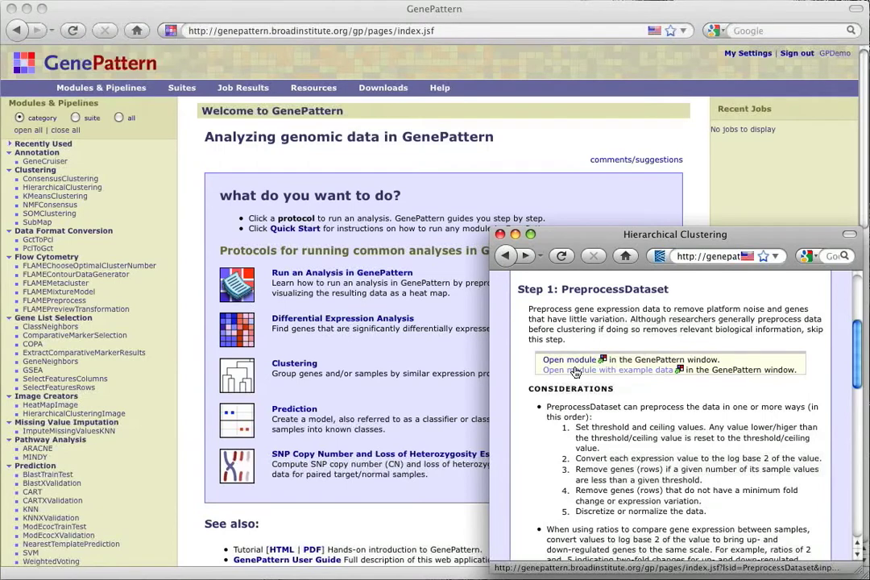
pyautogui.click(575, 371)
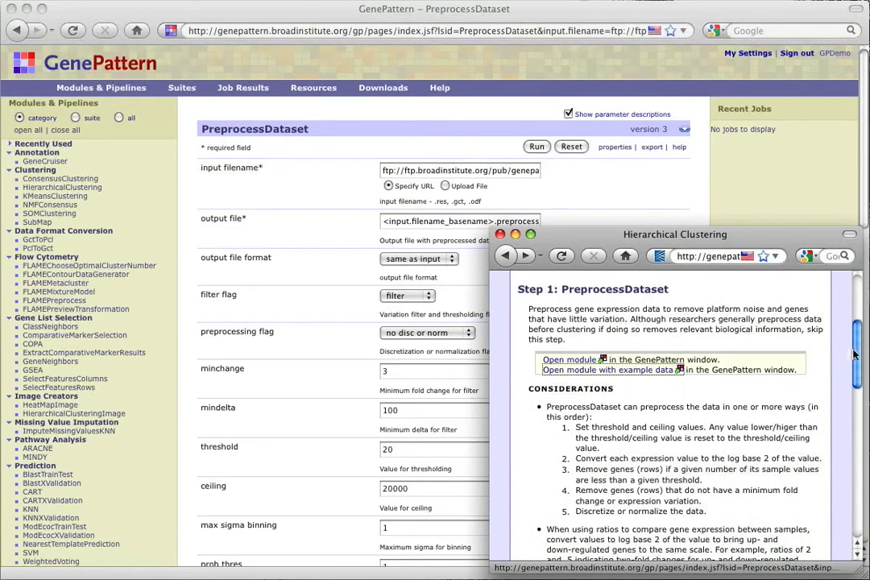
# - Hide the protocol guide and scroll the PreprocessDataset form down to Run
pyautogui.moveTo(855, 357); pyautogui.dragTo(856, 385)
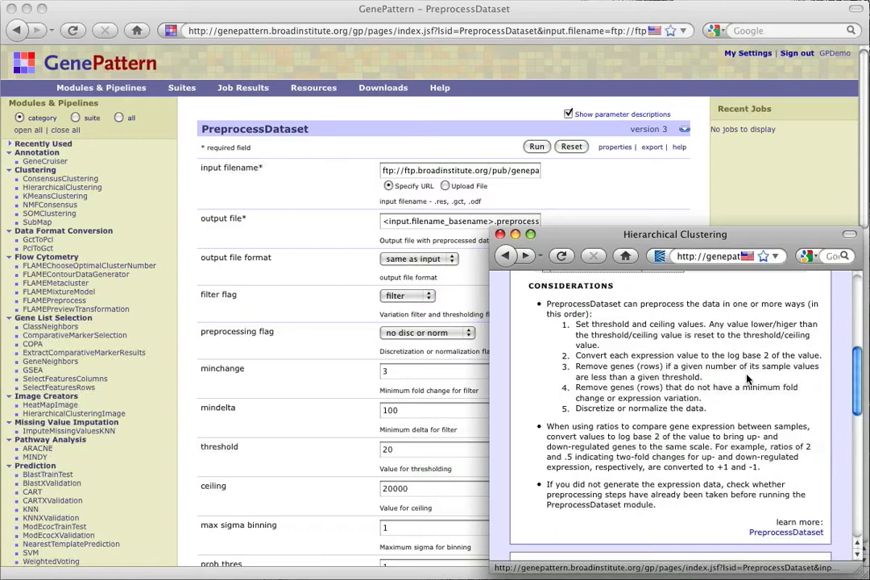
pyautogui.press('super+w')
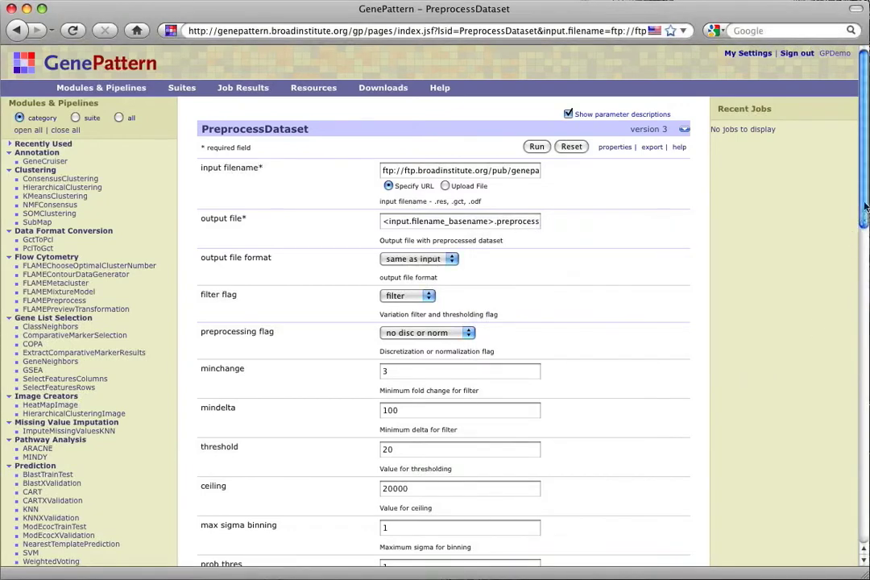
pyautogui.scroll(-2, 865, 231)
pyautogui.scroll(-10, 865, 231)
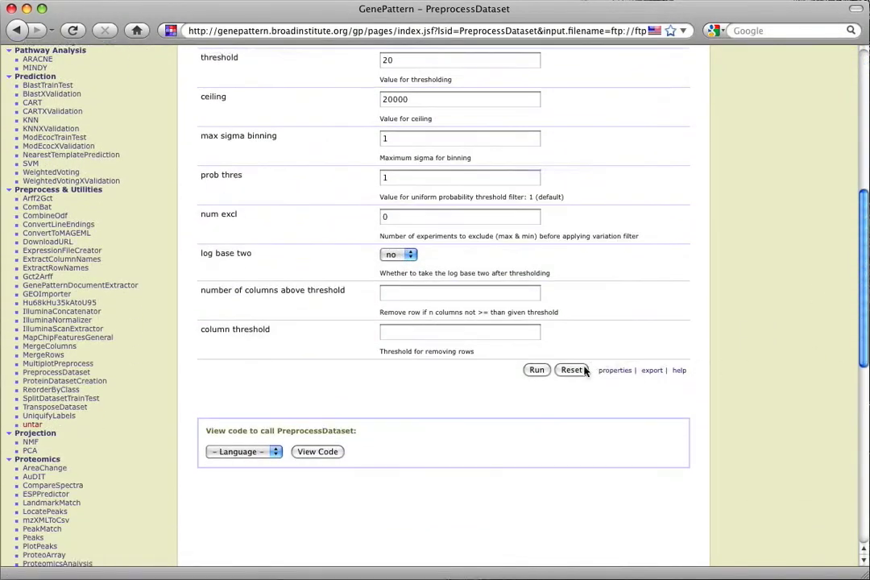
# - Run PreprocessDataset (job 217662) on the example data to produce all_aml_test.preprocessed.gct
pyautogui.click(546, 369)
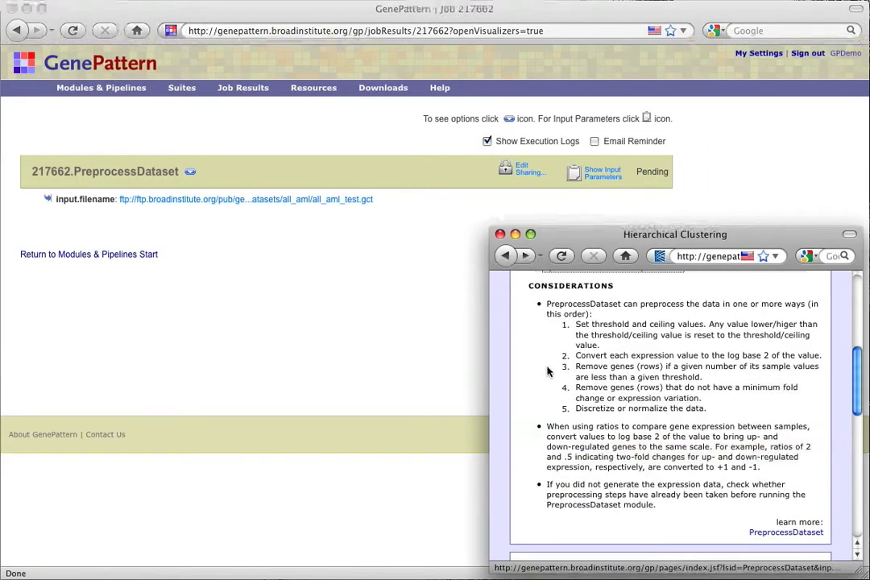
pyautogui.moveTo(857, 380); pyautogui.dragTo(840, 448)
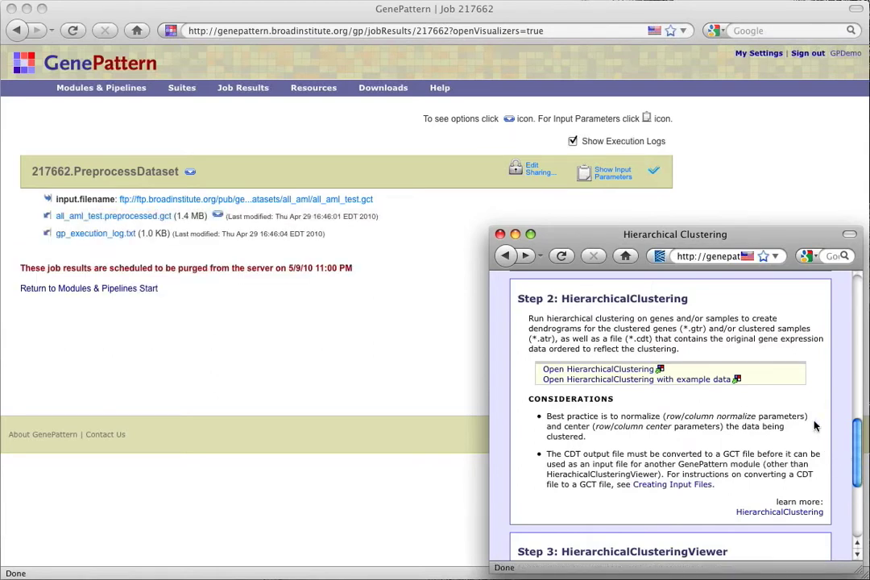
pyautogui.click(317, 239)
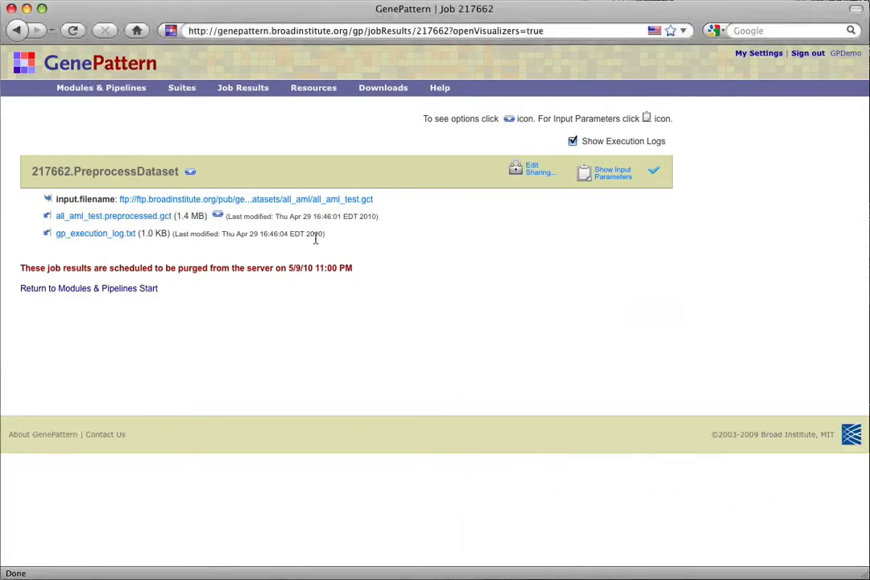
# - Send all_aml_test.preprocessed.gct to HierarchicalClustering and run it with default settings (job 217666)
pyautogui.click(217, 215)
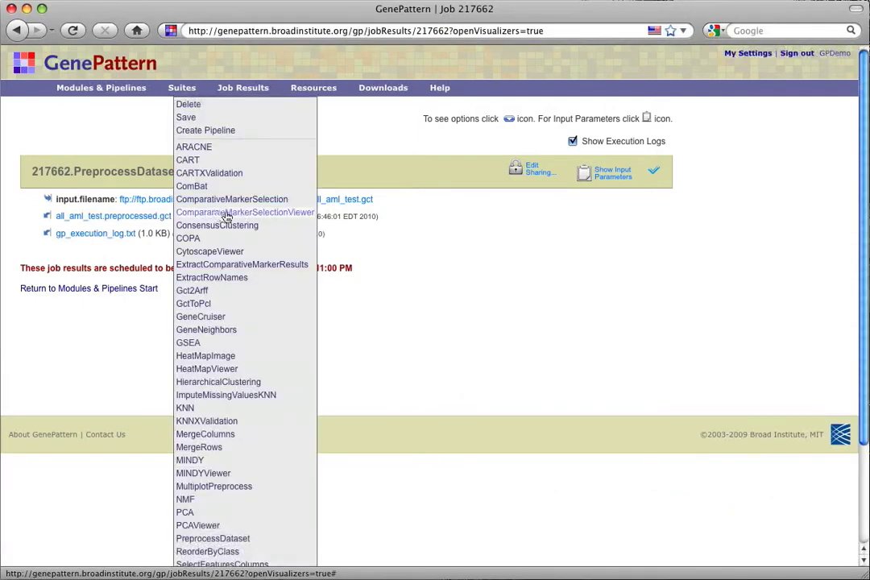
pyautogui.click(230, 383)
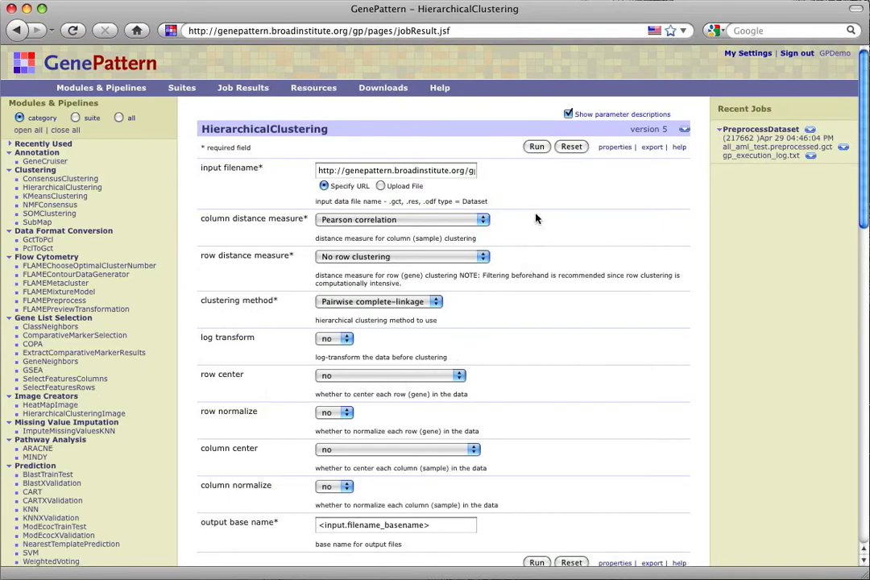
pyautogui.press('super+grave')
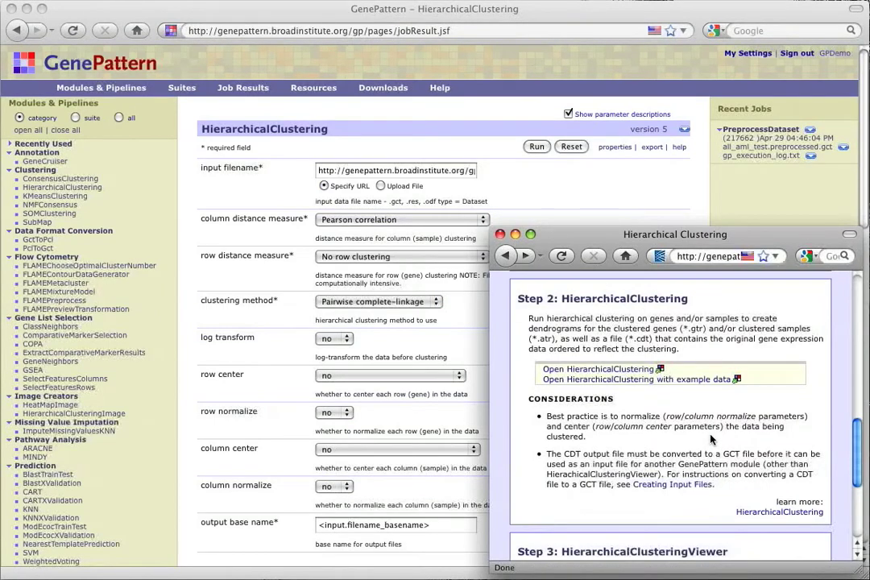
pyautogui.press('super+w')
pyautogui.scroll(-3, 612, 403)
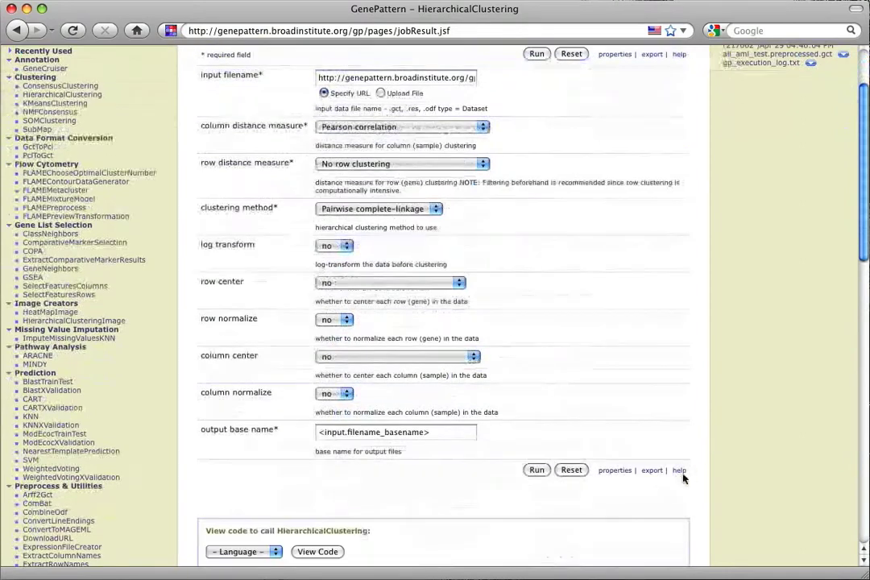
pyautogui.click(537, 470)
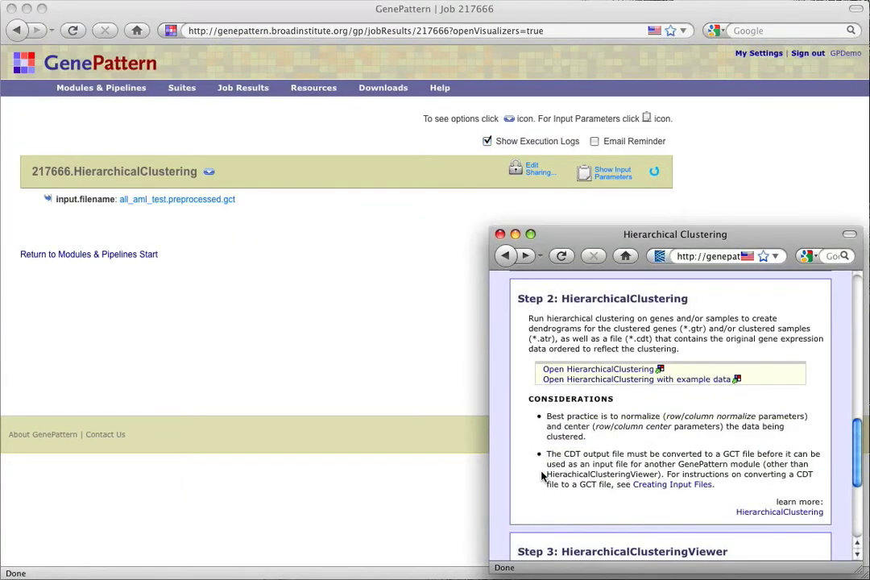
pyautogui.moveTo(845, 475); pyautogui.dragTo(849, 534)
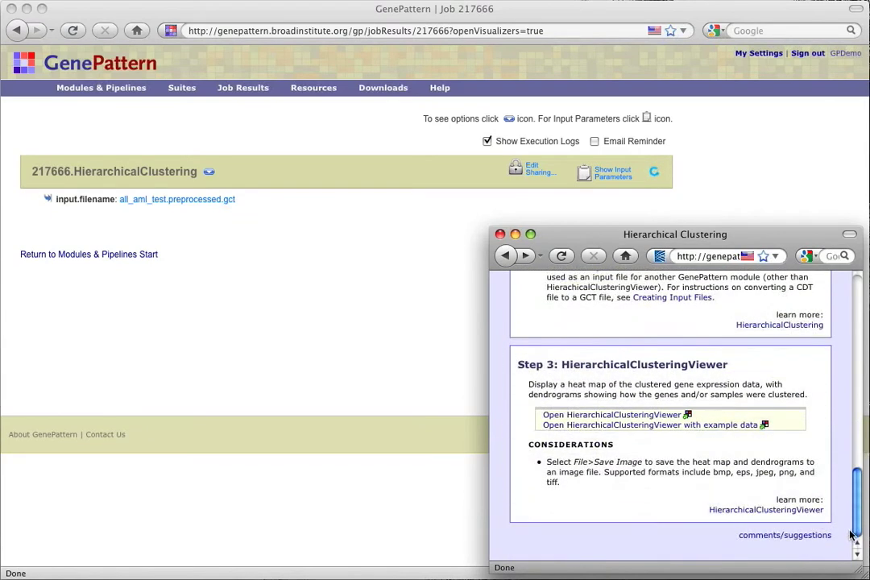
# - Run HierarchicalClusteringViewer on the example cdt, gtr and atr files, view the heat map, then close it
pyautogui.click(668, 426)
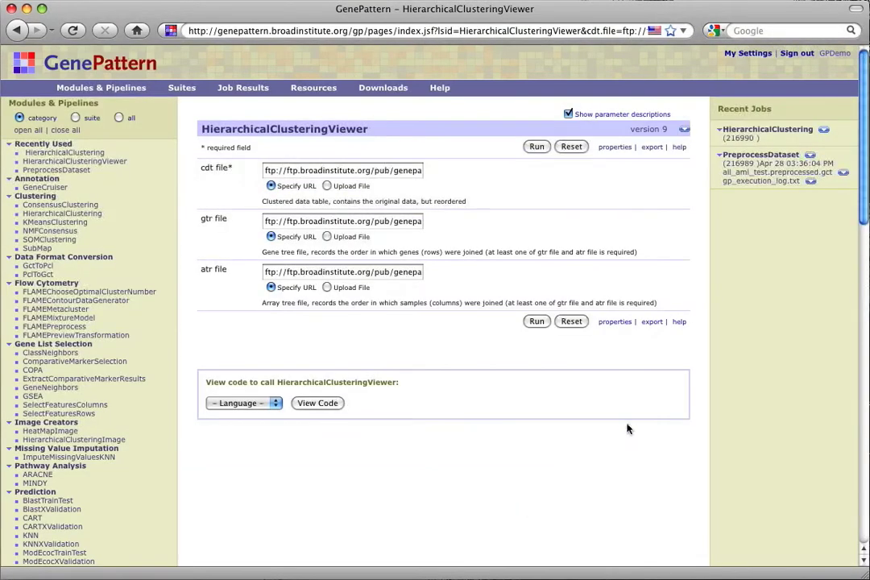
pyautogui.click(542, 322)
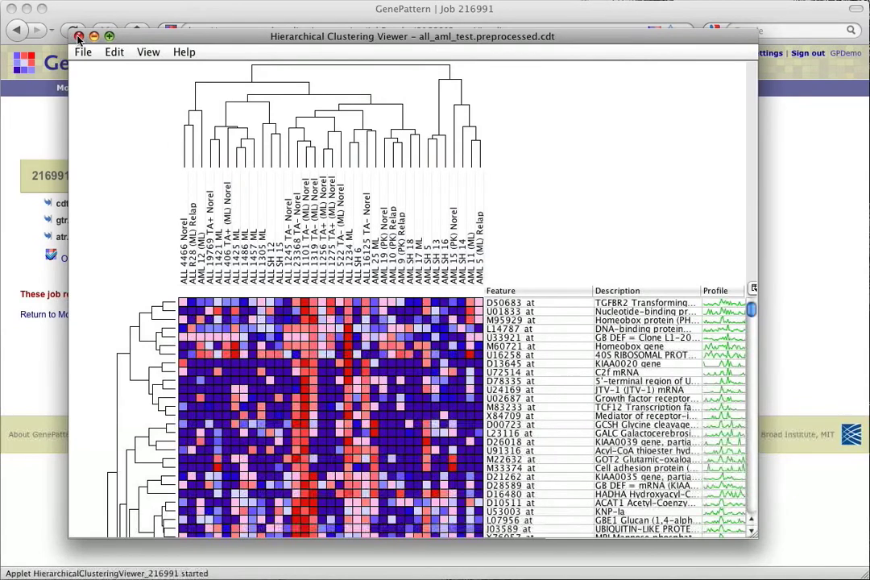
pyautogui.click(78, 36)
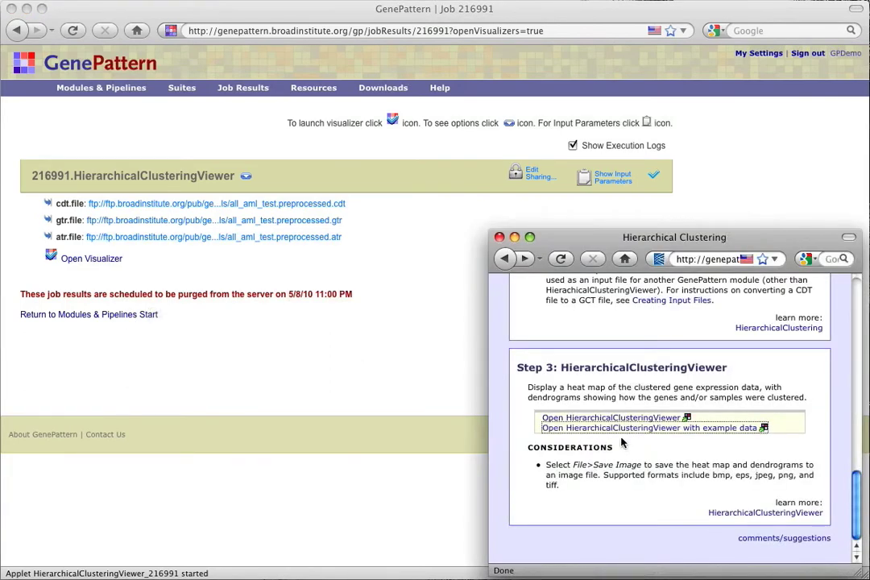
# - Return the guide window to the Protocols list of common analyses
pyautogui.moveTo(856, 515); pyautogui.dragTo(856, 310)
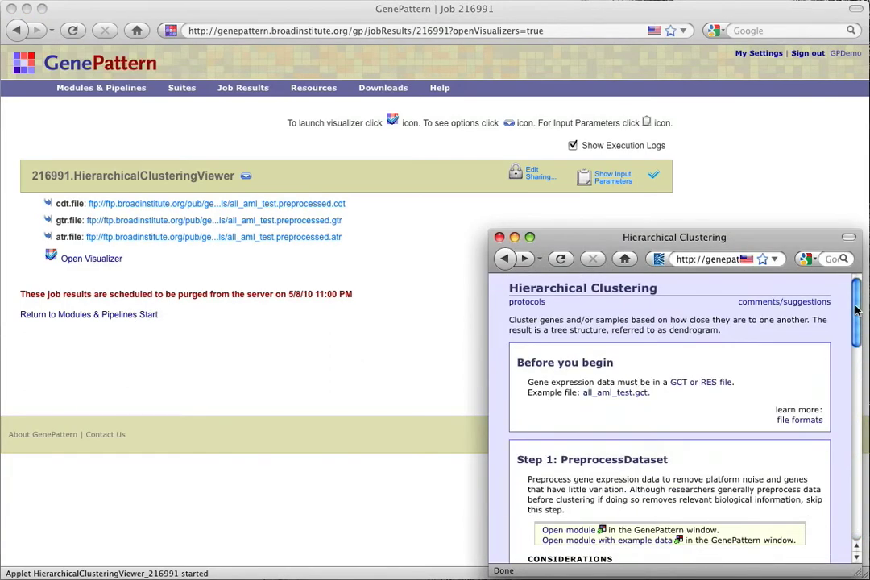
pyautogui.click(517, 303)
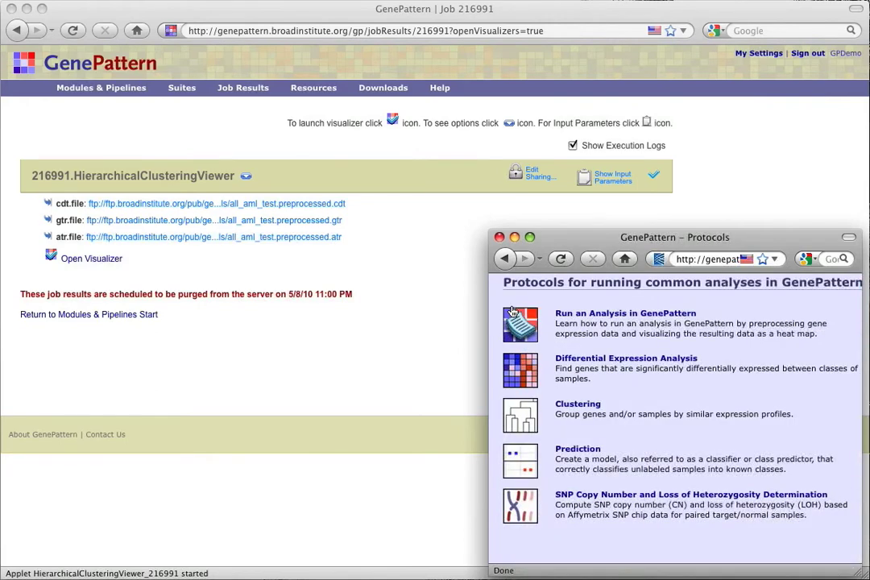